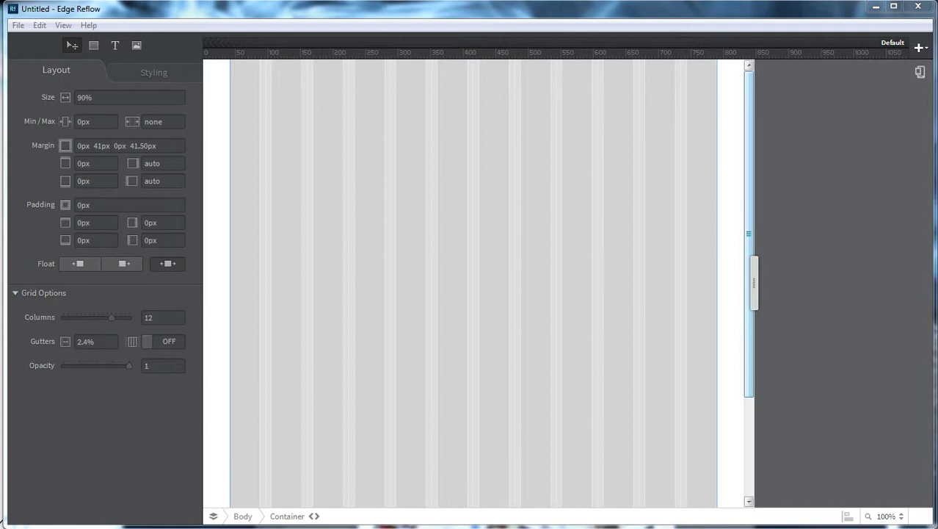
Switch to Chrome and review the Adobe Edge Reflow (Preview) page, including its Layout, Style and Share & preview sections.
{"action": "left_click", "coordinate": [852, 526]}
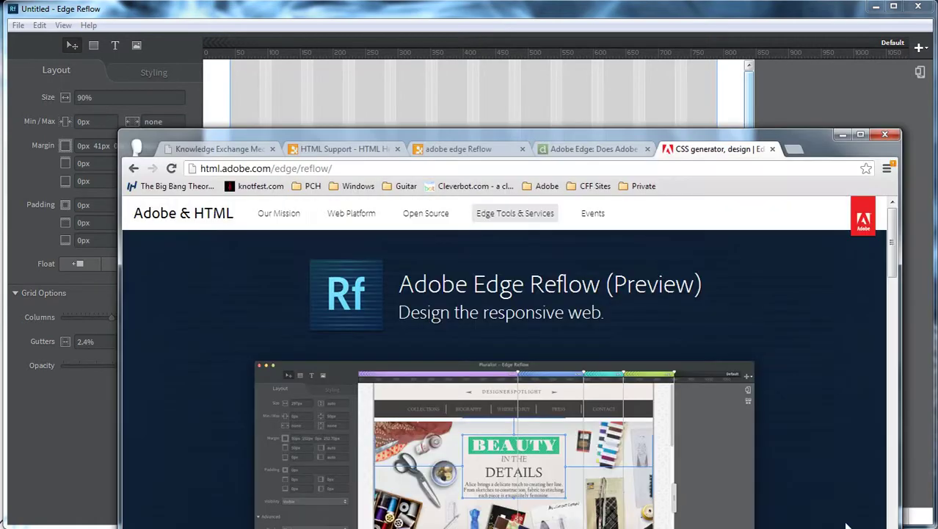
{"action": "left_click_drag", "start_coordinate": [803, 138], "coordinate": [793, 52]}
{"action": "scroll", "coordinate": [830, 262], "scroll_direction": "down", "scroll_amount": 1}
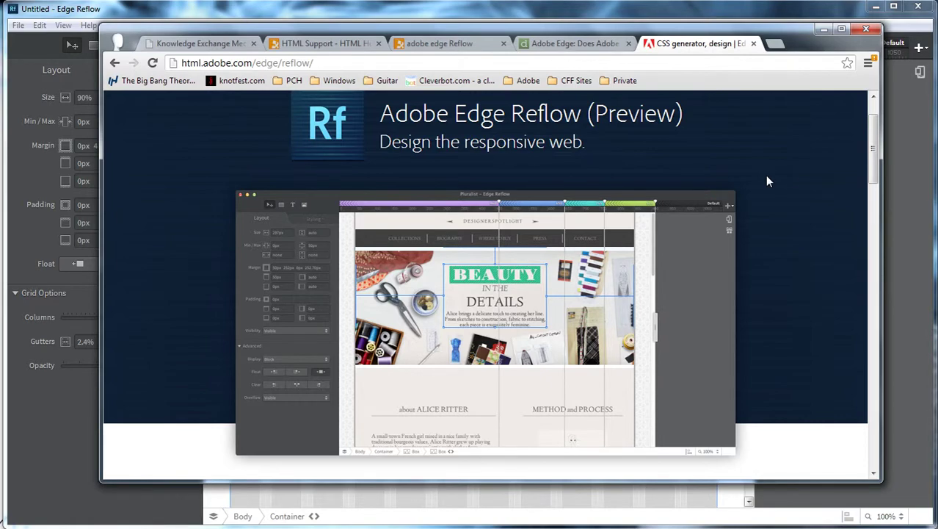
{"action": "scroll", "coordinate": [800, 180], "scroll_direction": "up", "scroll_amount": 1}
{"action": "scroll", "coordinate": [802, 179], "scroll_direction": "down", "scroll_amount": 4}
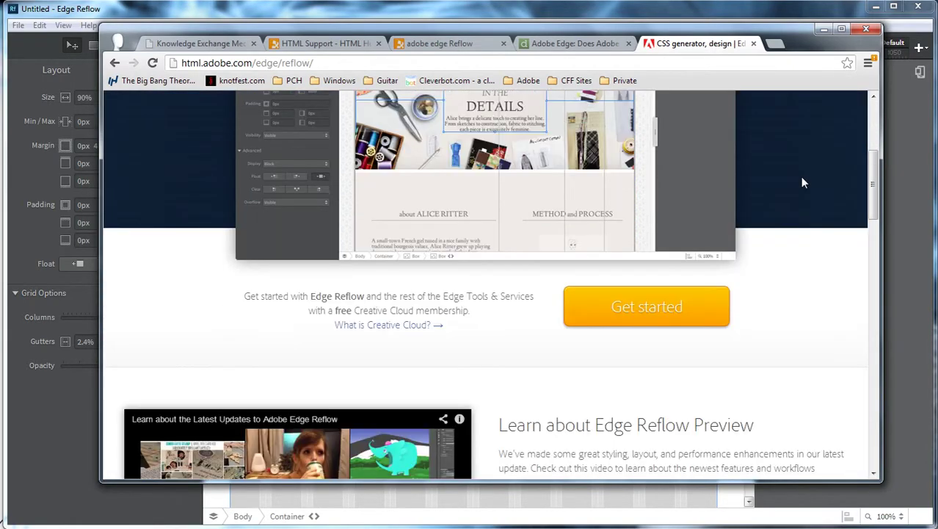
{"action": "scroll", "coordinate": [815, 190], "scroll_direction": "down", "scroll_amount": 2}
{"action": "scroll", "coordinate": [821, 195], "scroll_direction": "down", "scroll_amount": 2}
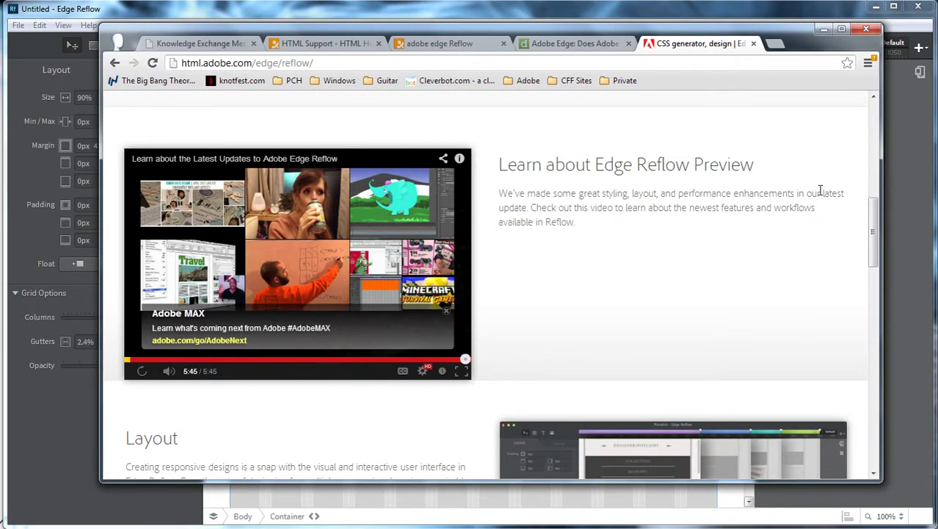
{"action": "scroll", "coordinate": [778, 200], "scroll_direction": "down", "scroll_amount": 4}
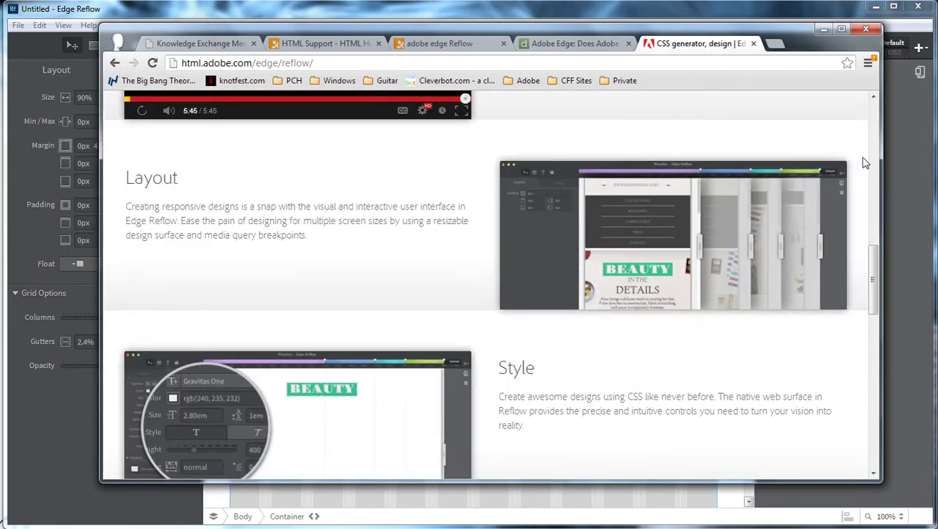
{"action": "scroll", "coordinate": [845, 166], "scroll_direction": "down", "scroll_amount": 3}
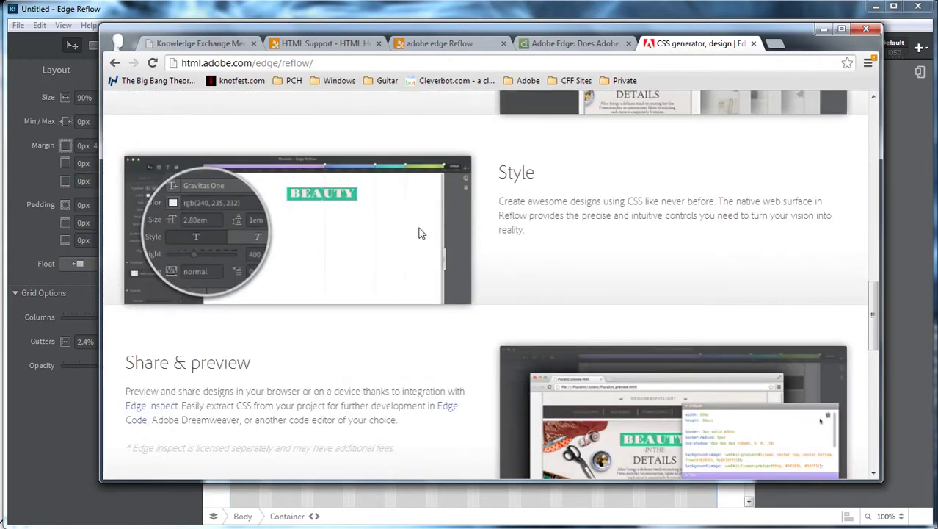
{"action": "scroll", "coordinate": [515, 238], "scroll_direction": "down", "scroll_amount": 1}
{"action": "scroll", "coordinate": [540, 241], "scroll_direction": "down", "scroll_amount": 4}
{"action": "scroll", "coordinate": [518, 231], "scroll_direction": "up", "scroll_amount": 12}
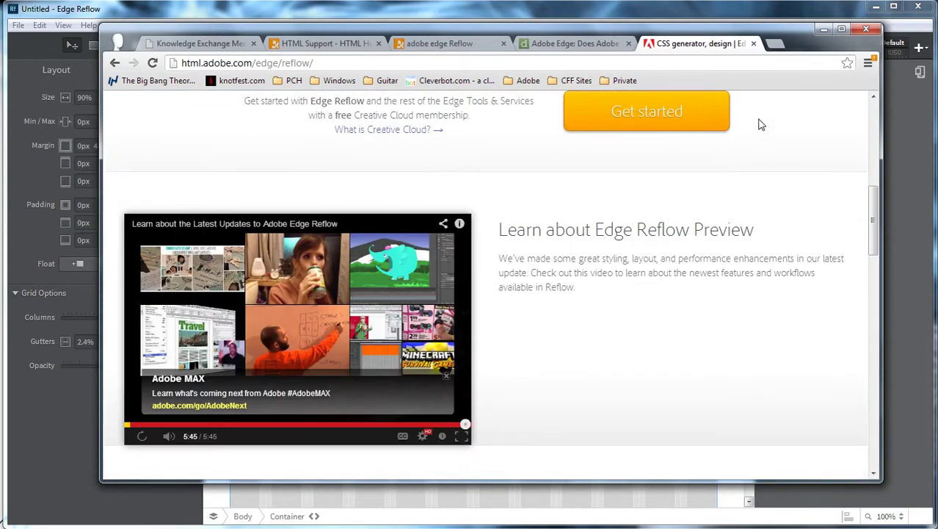
{"action": "left_click", "coordinate": [823, 29]}
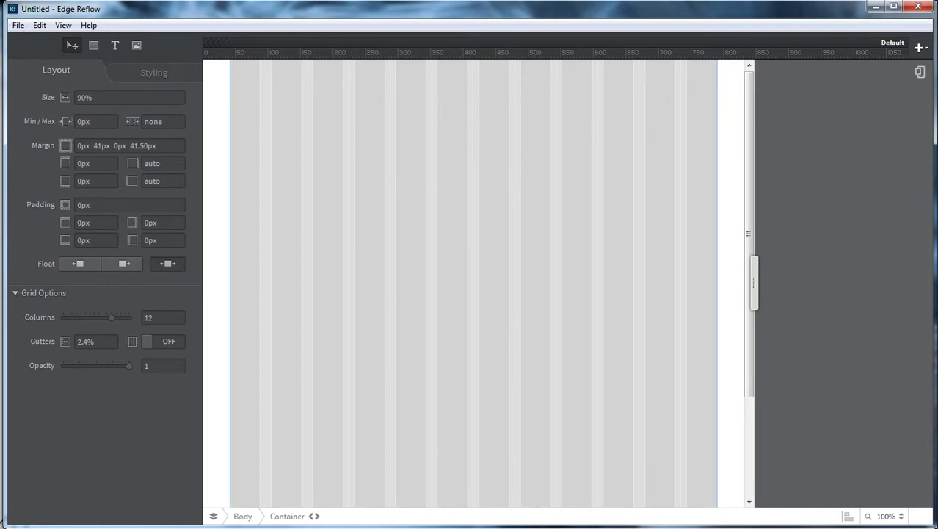
Switch to Windows Explorer and open the folder InetPub > Reflow > Test > 1.html on the Web Server (G:) drive.
{"action": "key", "text": "super+e"}
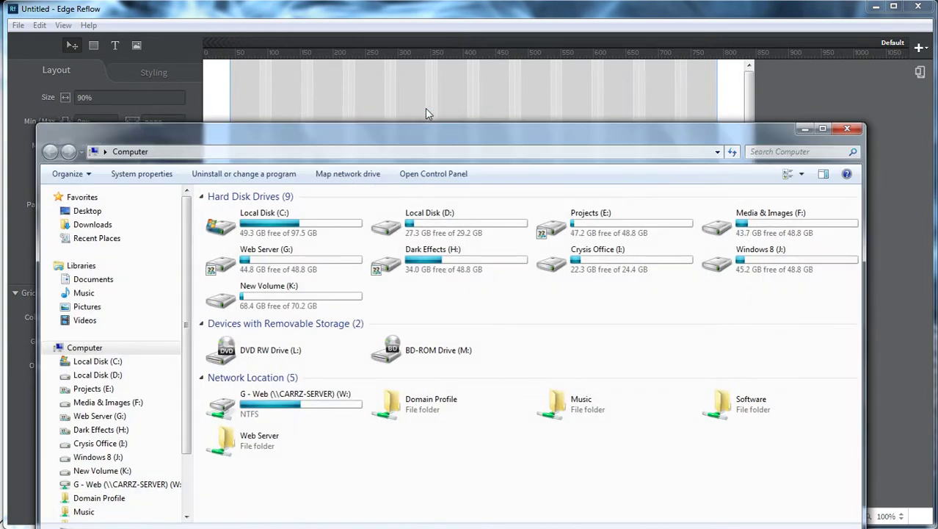
{"action": "double_click", "coordinate": [297, 269]}
{"action": "double_click", "coordinate": [241, 251]}
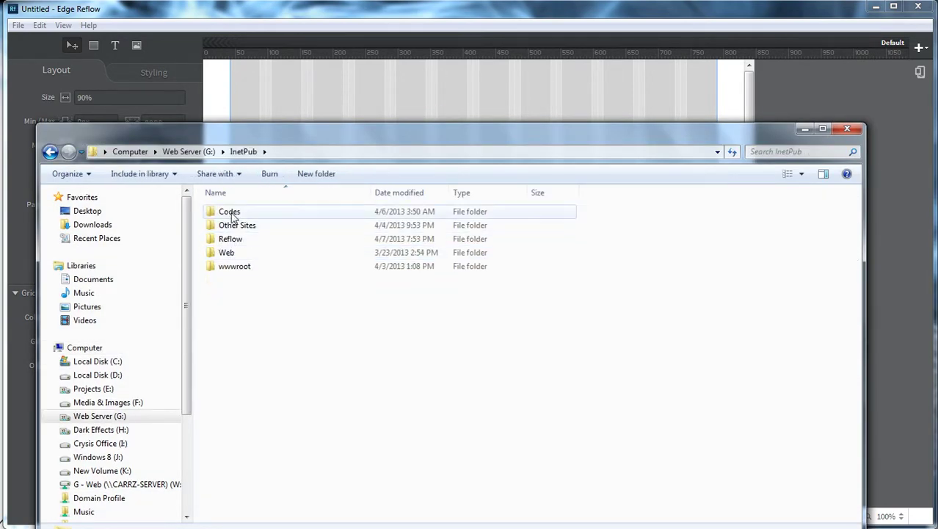
{"action": "double_click", "coordinate": [233, 238]}
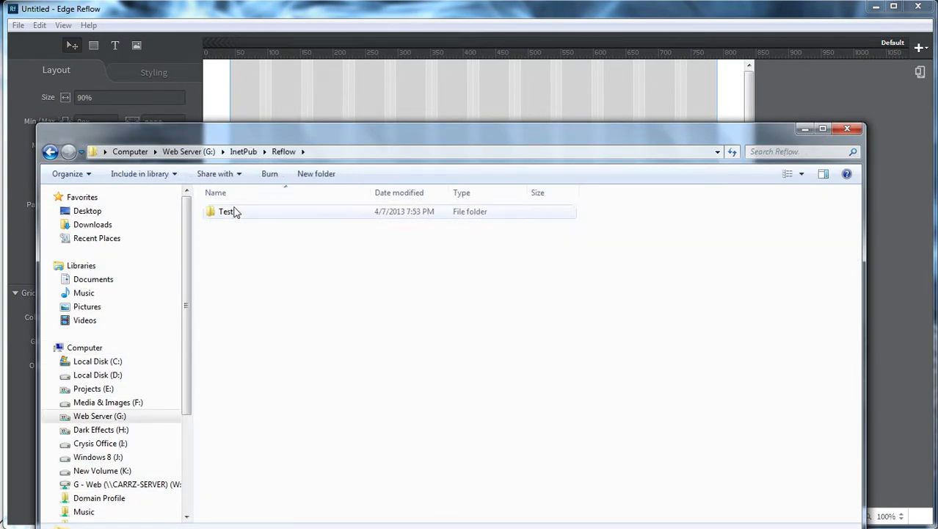
{"action": "double_click", "coordinate": [230, 212]}
{"action": "double_click", "coordinate": [231, 216]}
{"action": "left_click_drag", "start_coordinate": [417, 126], "coordinate": [568, 47]}
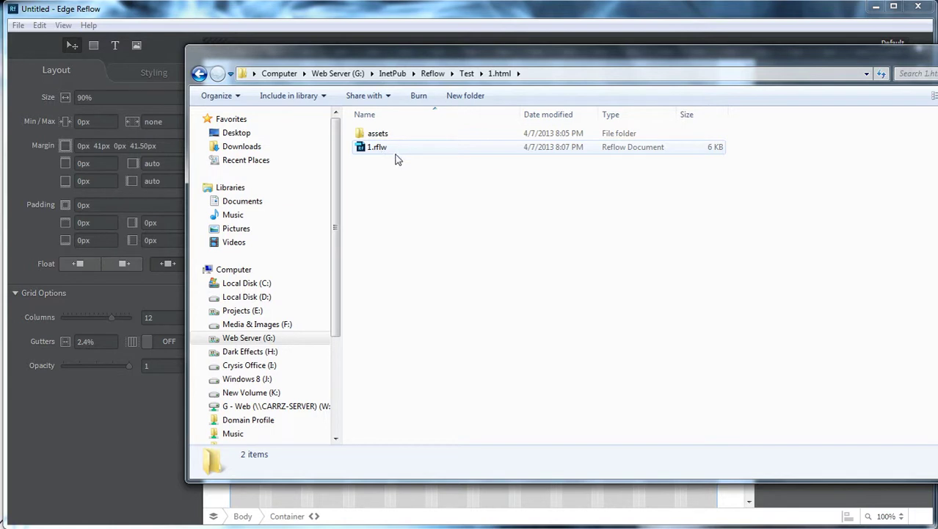
{"action": "left_click_drag", "start_coordinate": [908, 60], "coordinate": [822, 67]}
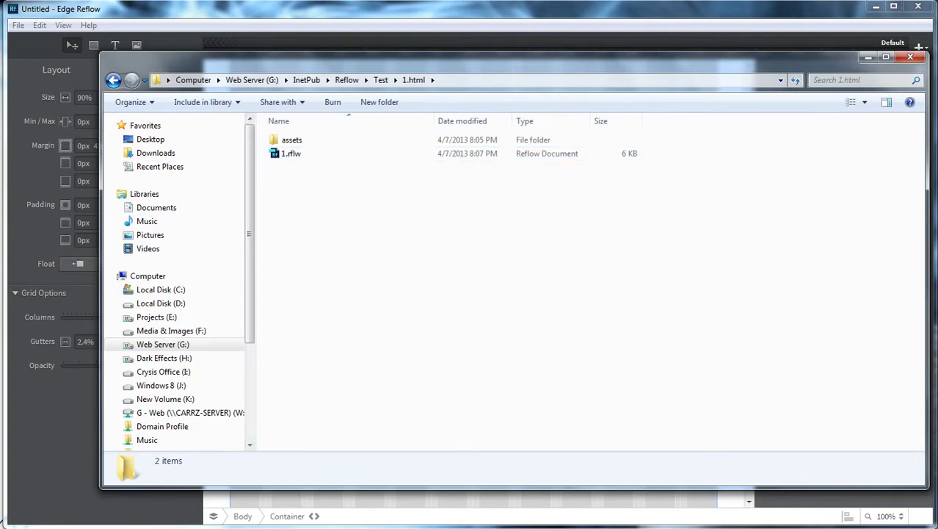
Open 1.rflw in Notepad to examine the file's source code, and close Notepad.
{"action": "right_click", "coordinate": [294, 526]}
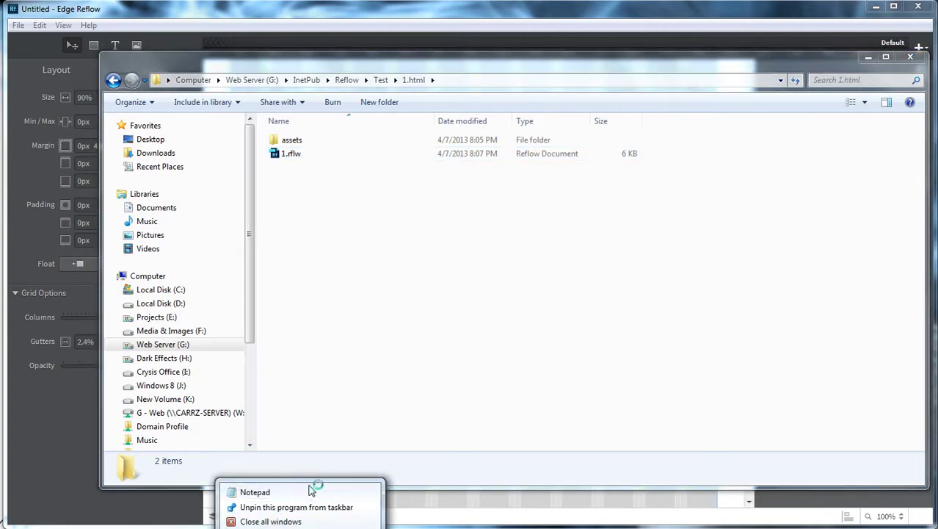
{"action": "left_click", "coordinate": [310, 487]}
{"action": "left_click_drag", "start_coordinate": [370, 40], "coordinate": [369, 242]}
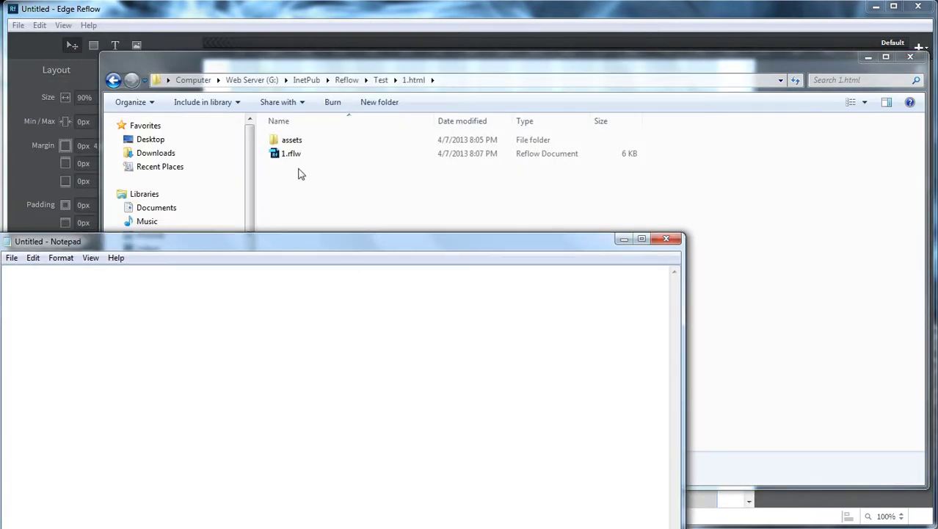
{"action": "left_click_drag", "start_coordinate": [292, 155], "coordinate": [479, 97]}
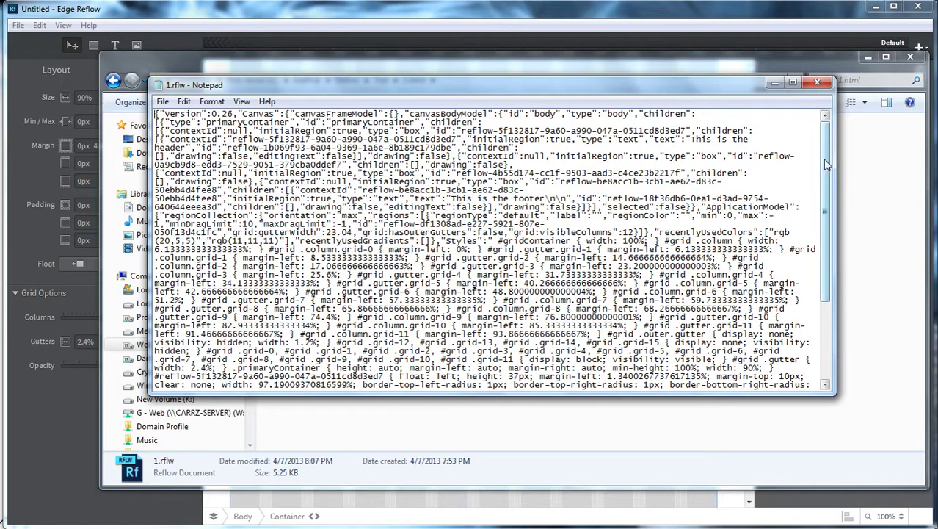
{"action": "left_click_drag", "start_coordinate": [827, 156], "coordinate": [826, 193]}
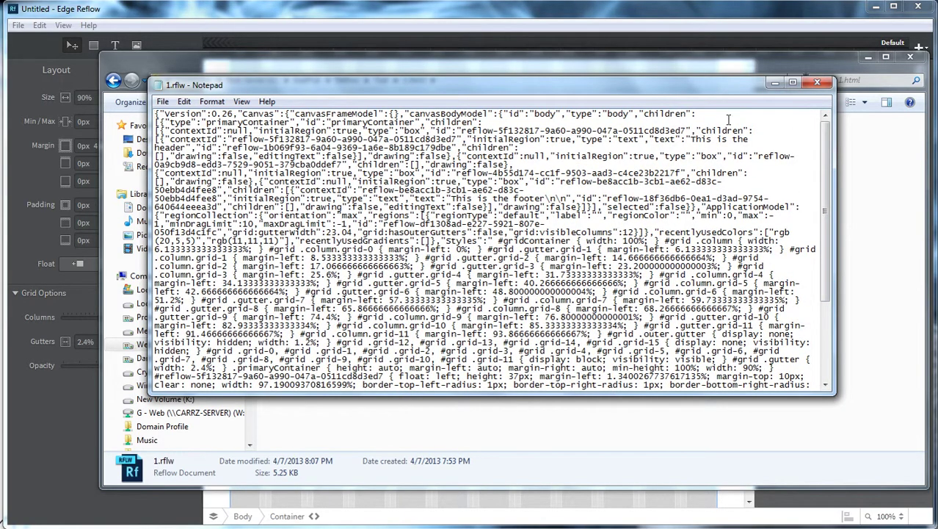
{"action": "left_click", "coordinate": [818, 82]}
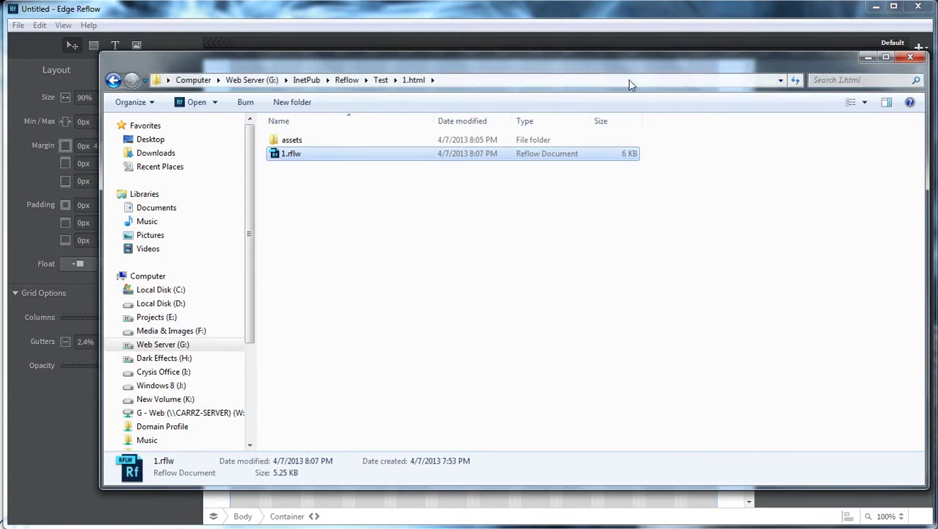
Open 1.rflw in Edge Reflow and enlarge its window to show the whole layout.
{"action": "double_click", "coordinate": [317, 158]}
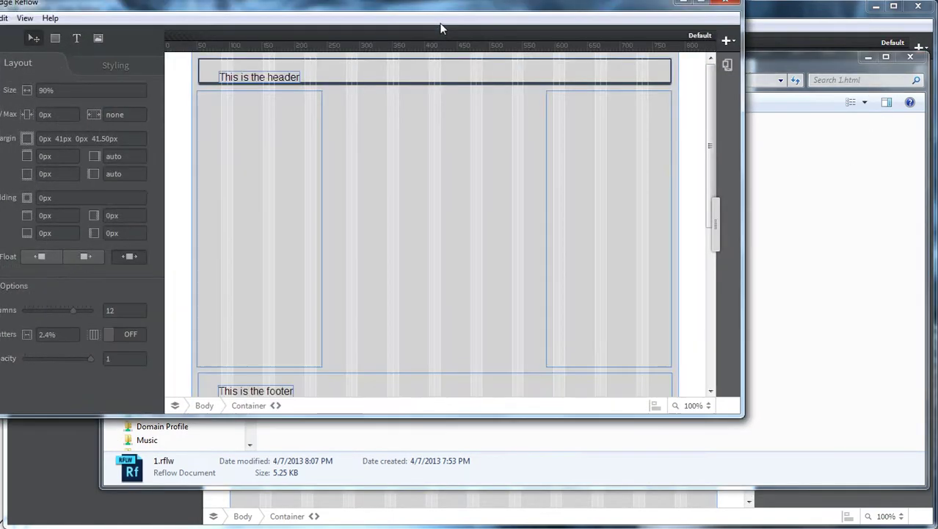
{"action": "left_click_drag", "start_coordinate": [477, 11], "coordinate": [551, 29]}
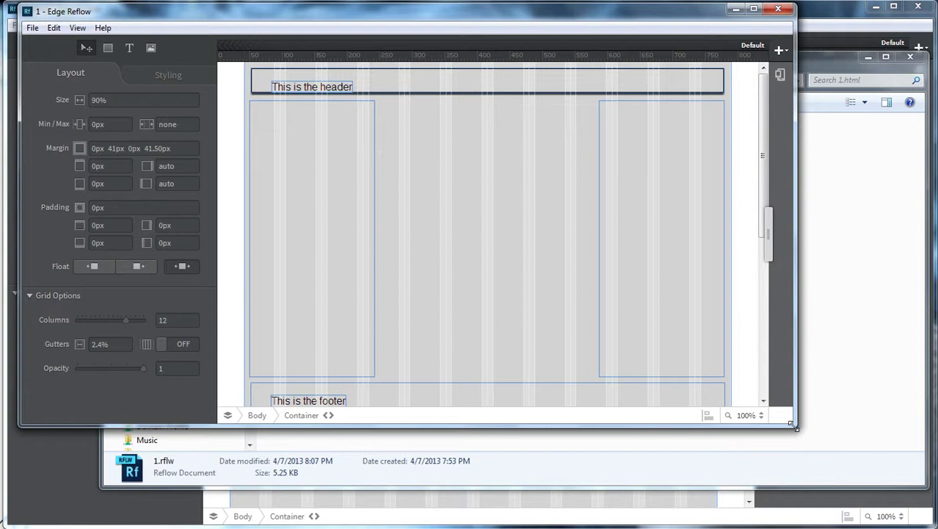
{"action": "left_click_drag", "start_coordinate": [794, 426], "coordinate": [925, 516]}
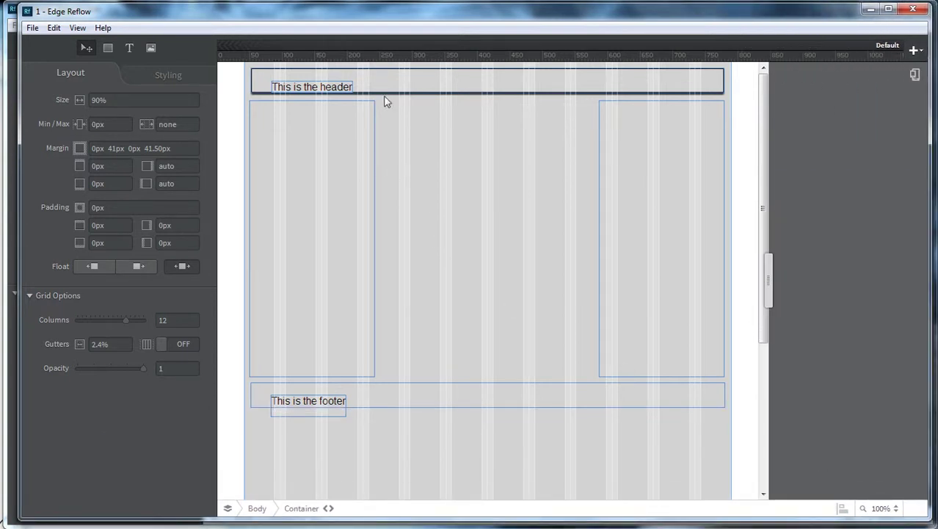
Move the "This is the footer" text up so it sits inside the footer box.
{"action": "left_click", "coordinate": [327, 407]}
{"action": "left_click_drag", "start_coordinate": [332, 407], "coordinate": [329, 395]}
{"action": "left_click", "coordinate": [372, 401]}
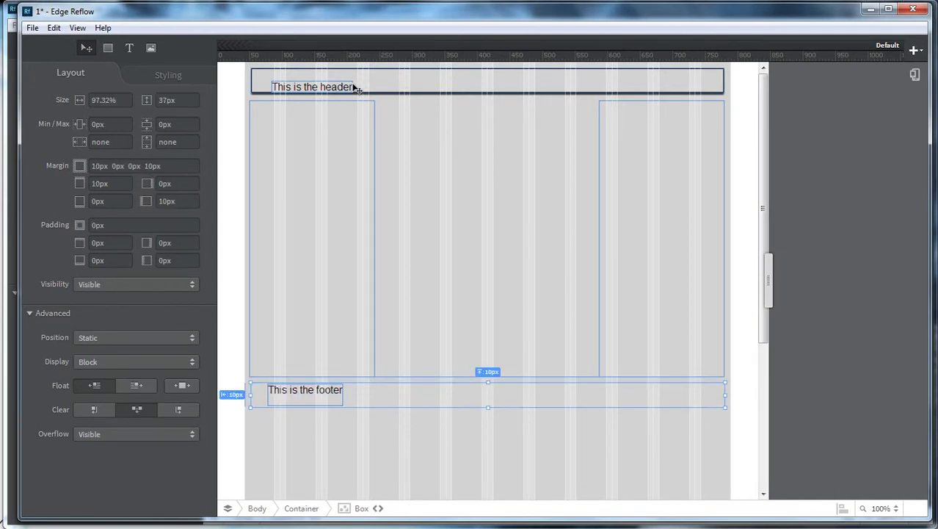
{"action": "left_click", "coordinate": [312, 208]}
{"action": "left_click", "coordinate": [474, 172]}
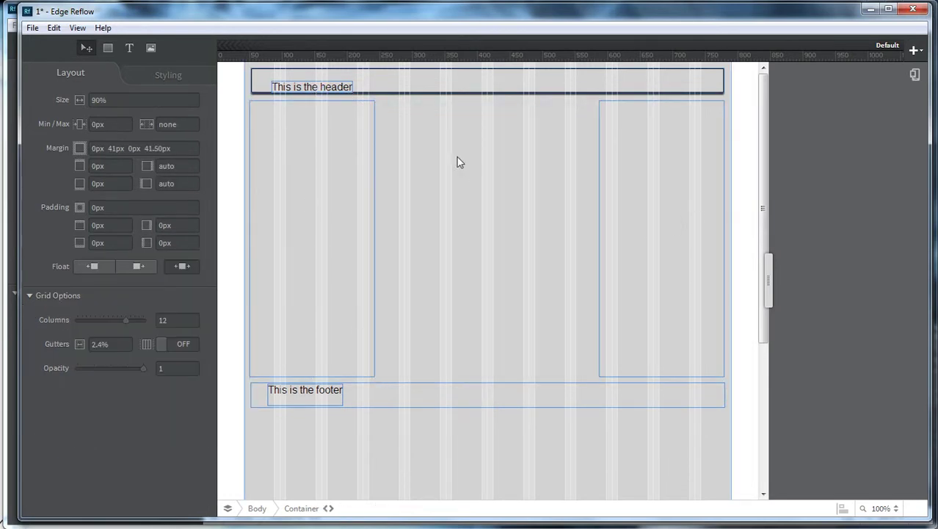
Draw a box about 44% wide and 424 px high between the two side columns, removing any stray box inside it.
{"action": "left_click", "coordinate": [107, 48]}
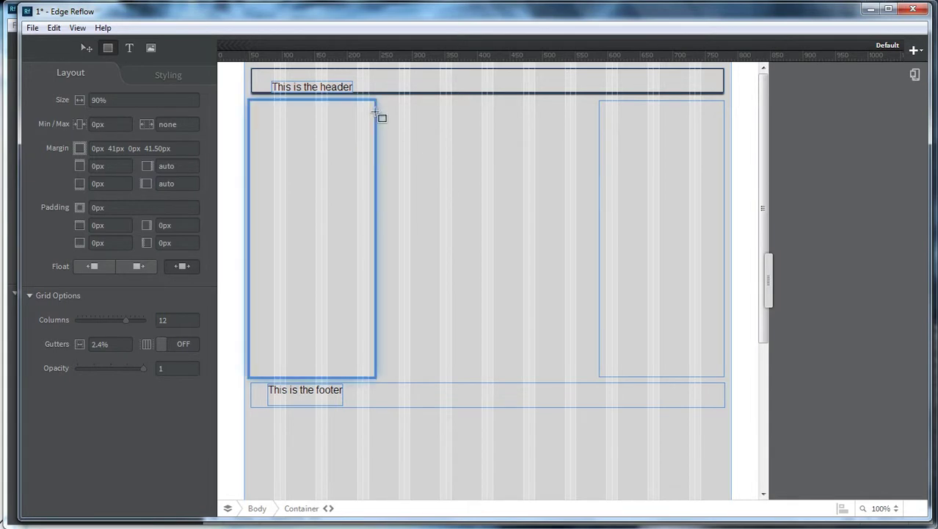
{"action": "left_click_drag", "start_coordinate": [379, 103], "coordinate": [596, 376]}
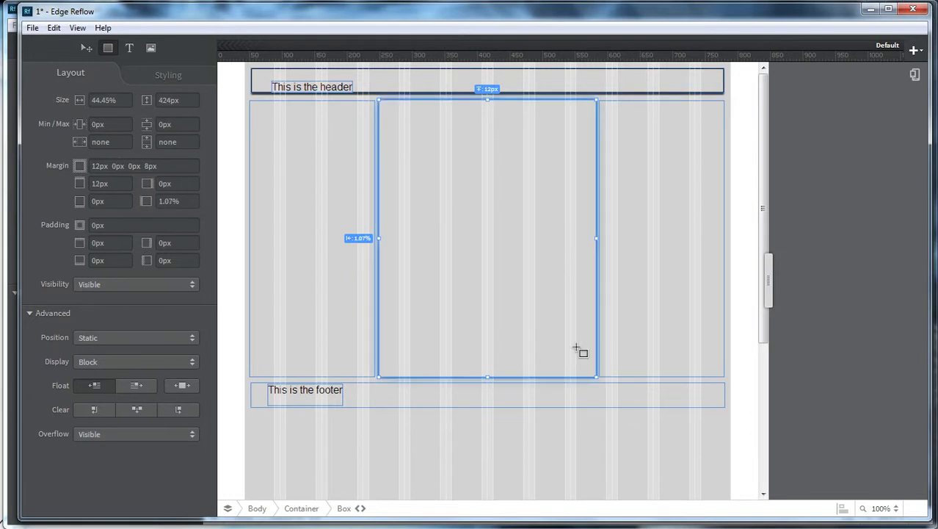
{"action": "left_click", "coordinate": [465, 155]}
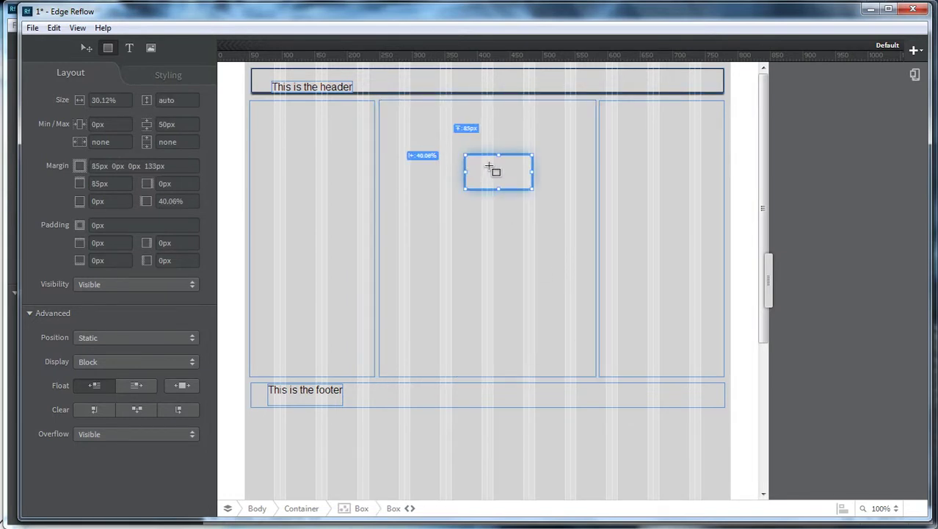
{"action": "key", "text": "Delete"}
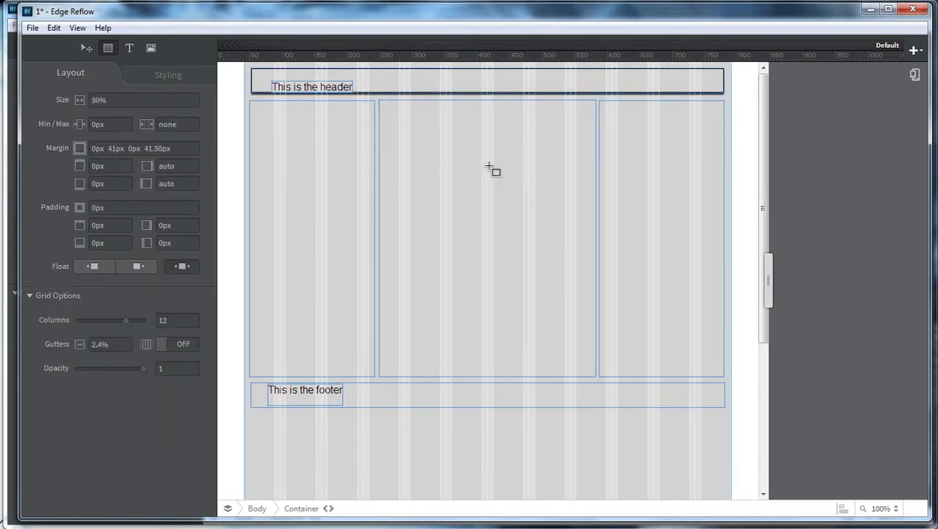
Add a text block about 96% wide and 173 px high at the top of the middle box, reading "Add some information in here.".
{"action": "left_click", "coordinate": [86, 48]}
{"action": "left_click", "coordinate": [426, 174]}
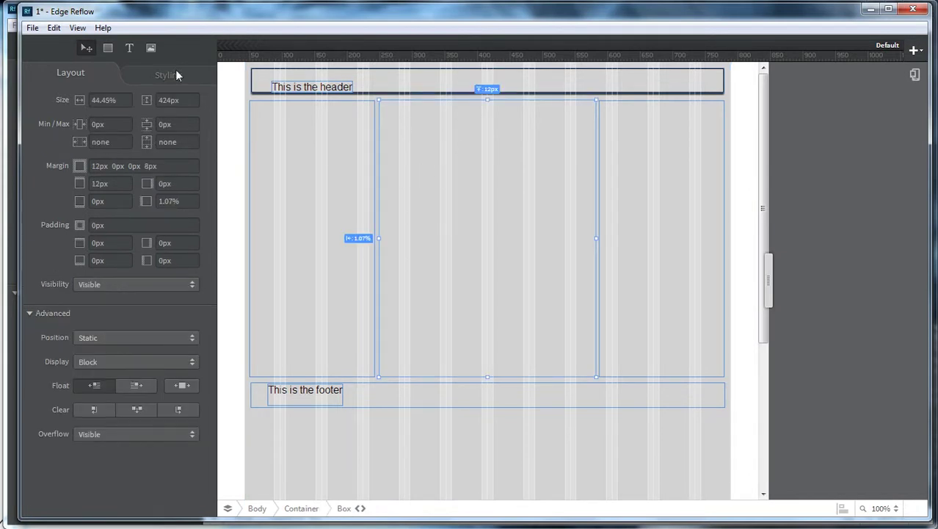
{"action": "left_click", "coordinate": [129, 48]}
{"action": "mouse_move", "coordinate": [383, 103]}
{"action": "left_mouse_down"}
{"action": "mouse_move", "coordinate": [562, 211]}
{"action": "mouse_move", "coordinate": [592, 217]}
{"action": "left_mouse_up"}
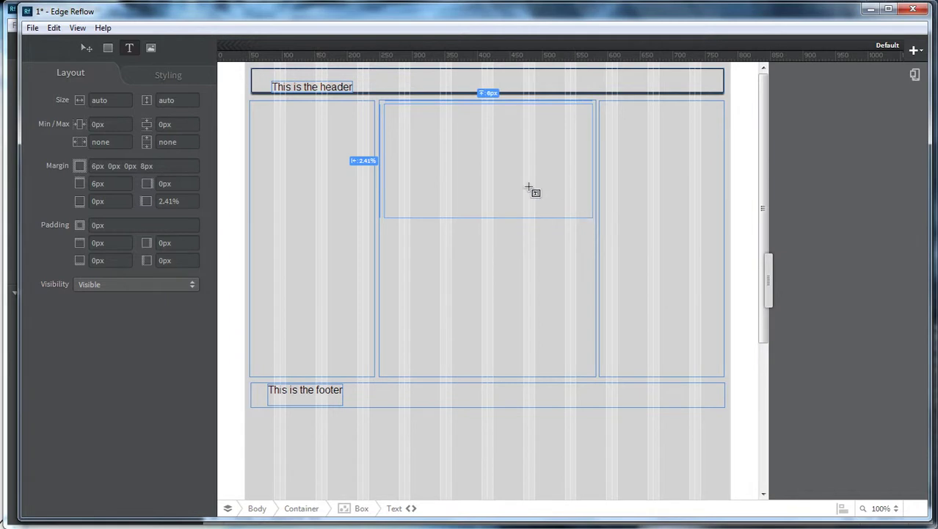
{"action": "type", "text": "Ad"}
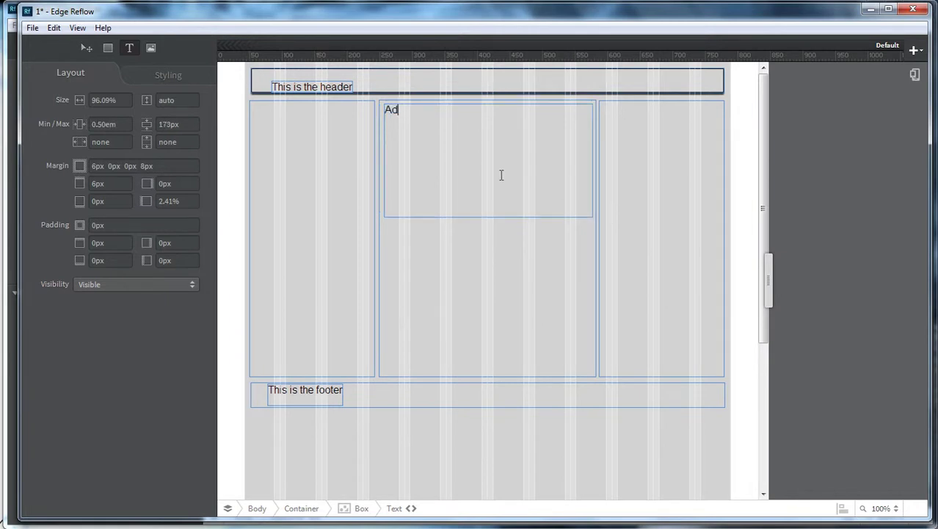
{"action": "type", "text": "d some information in here."}
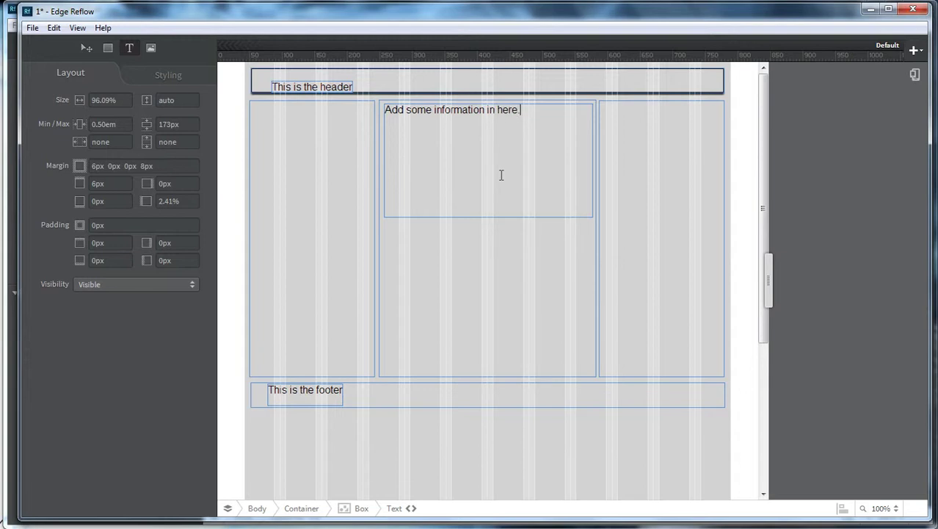
{"action": "left_click", "coordinate": [87, 47]}
{"action": "left_click", "coordinate": [498, 273]}
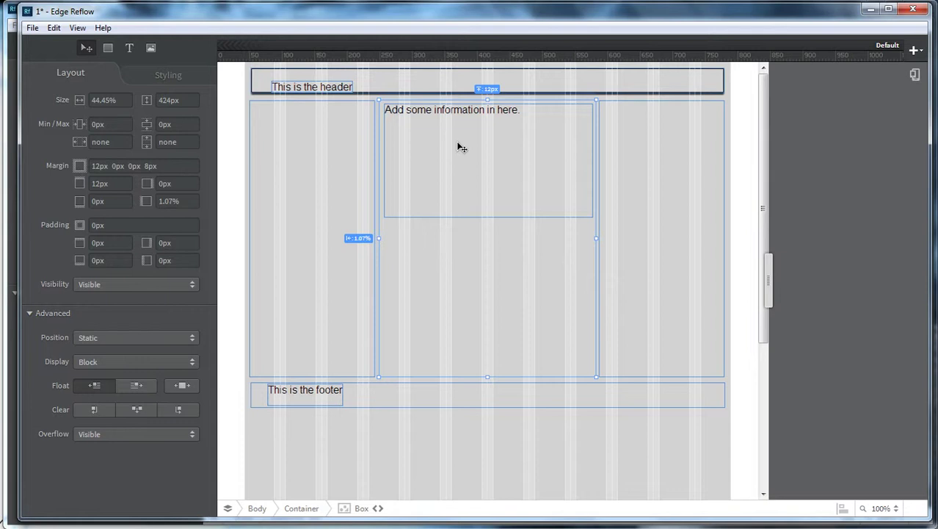
Save the project and preview the page in Chrome, dismissing the Windows color scheme dialog.
{"action": "key", "text": "ctrl+s"}
{"action": "left_click", "coordinate": [78, 33]}
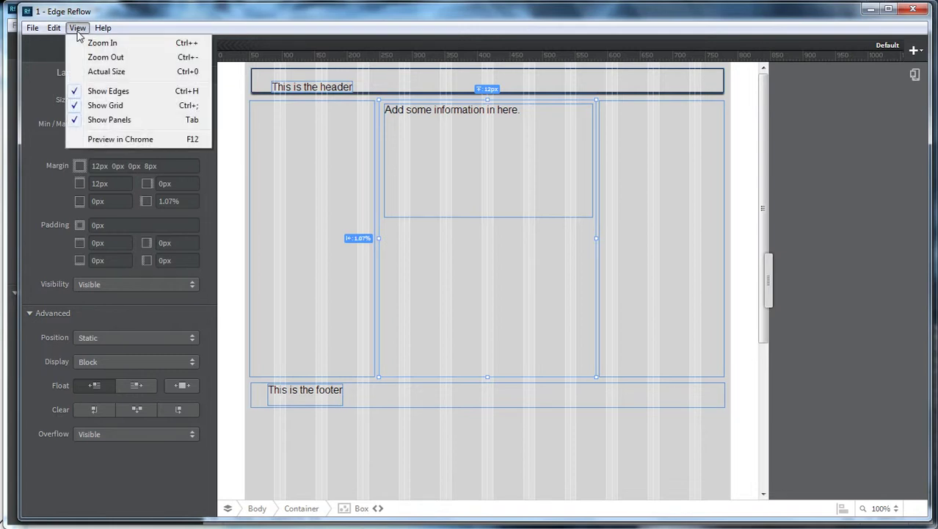
{"action": "left_click", "coordinate": [131, 141]}
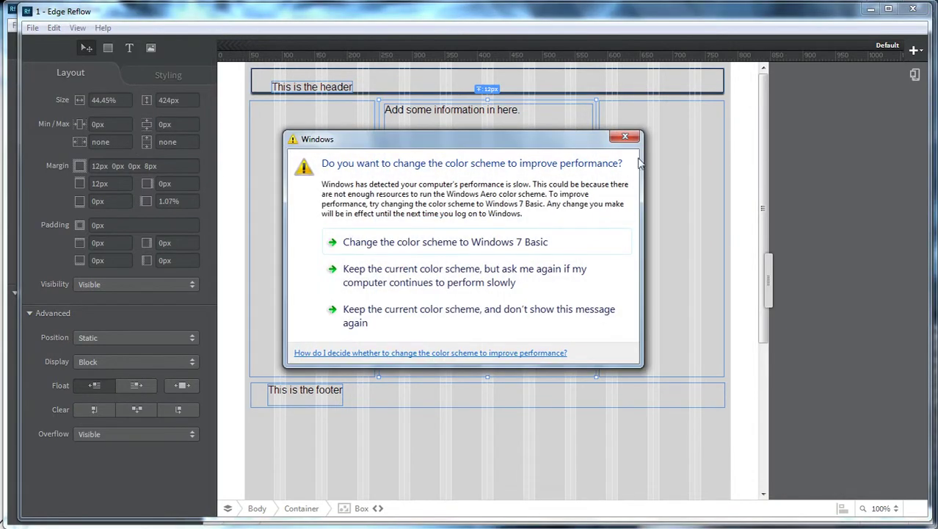
{"action": "left_click", "coordinate": [611, 142]}
{"action": "left_click", "coordinate": [78, 28]}
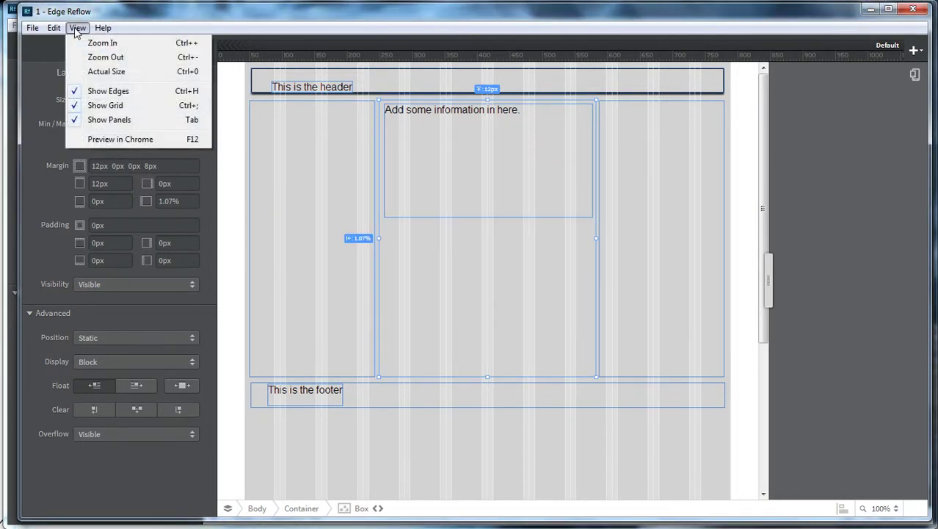
{"action": "left_click", "coordinate": [169, 140]}
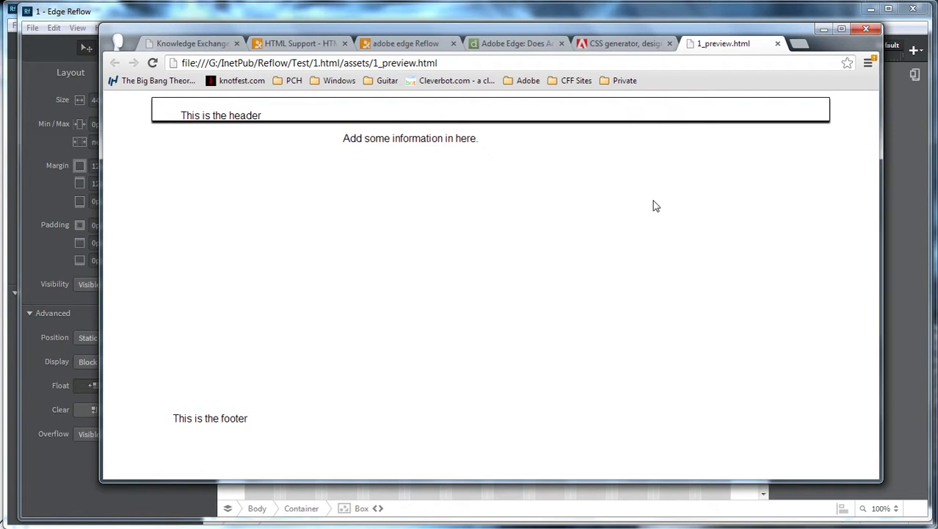
Open the preview page's source and examine the generated HTML for the boxes and text, from the head section to the closing tag.
{"action": "right_click", "coordinate": [537, 225]}
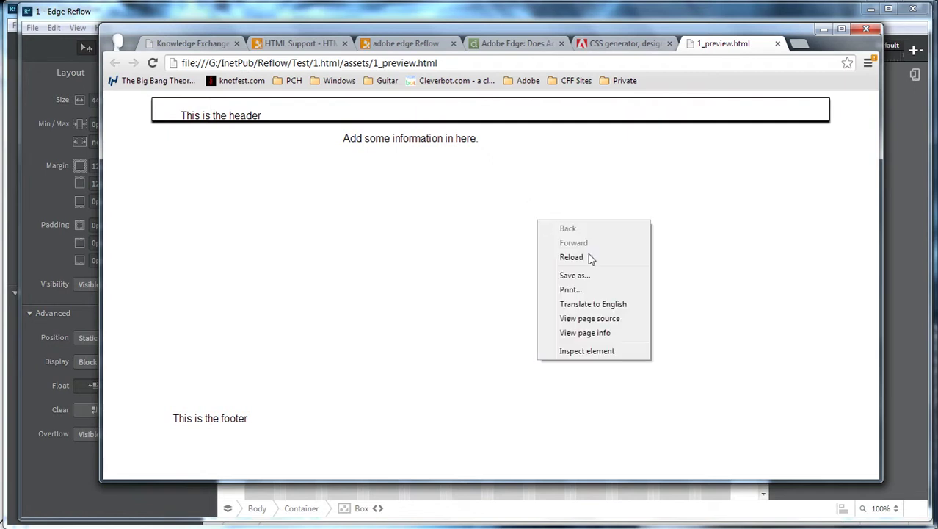
{"action": "left_click", "coordinate": [608, 321]}
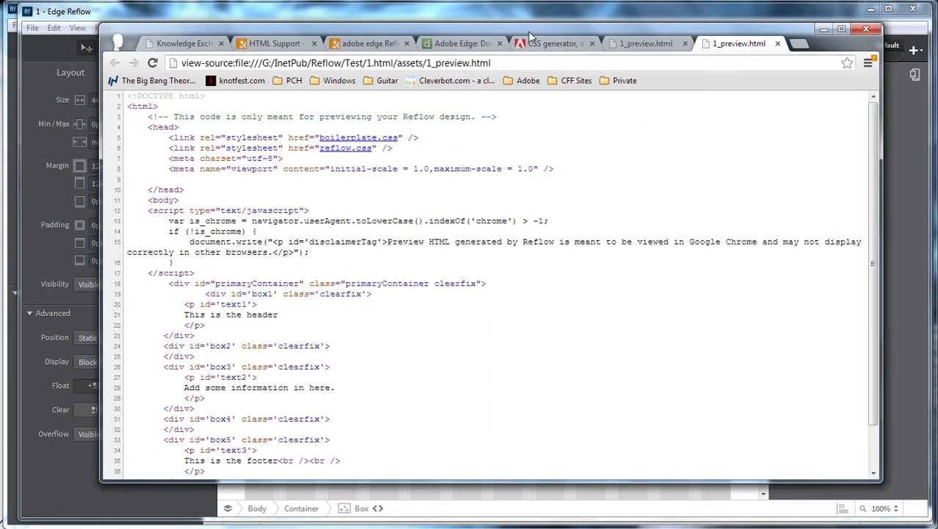
{"action": "left_click_drag", "start_coordinate": [530, 35], "coordinate": [491, 15]}
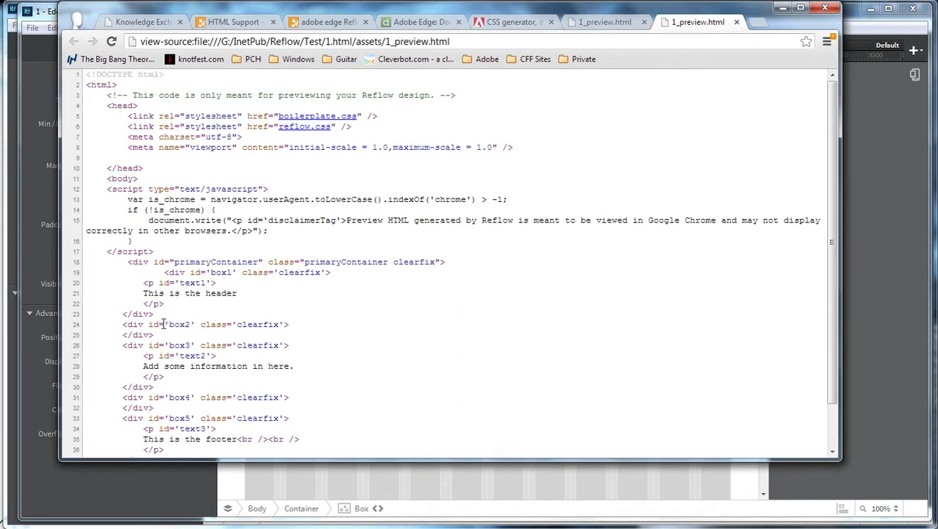
{"action": "scroll", "coordinate": [222, 321], "scroll_direction": "down", "scroll_amount": 1}
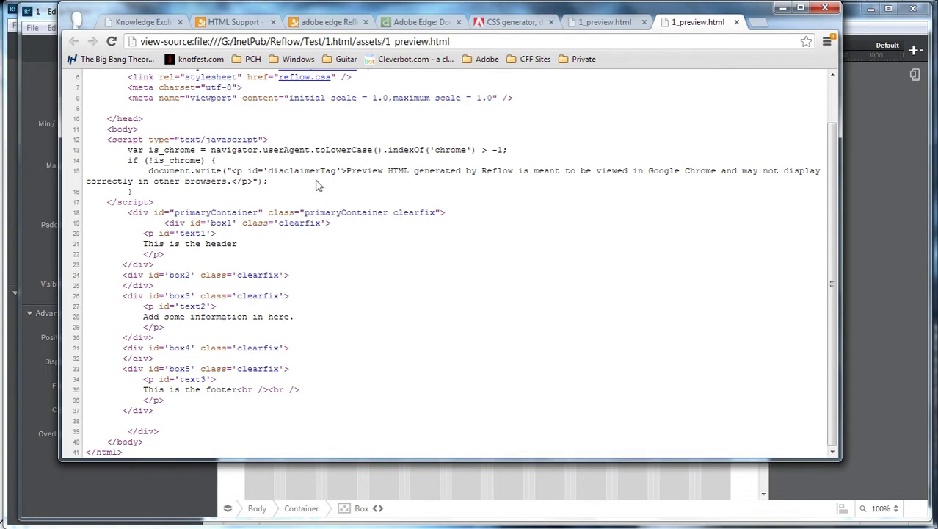
{"action": "left_click_drag", "start_coordinate": [402, 16], "coordinate": [540, 13]}
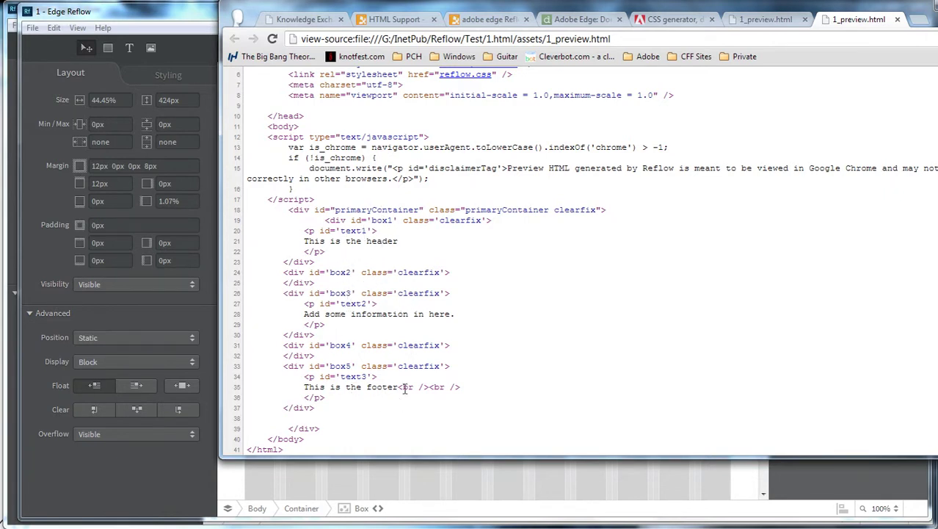
{"action": "left_click_drag", "start_coordinate": [623, 10], "coordinate": [492, 13]}
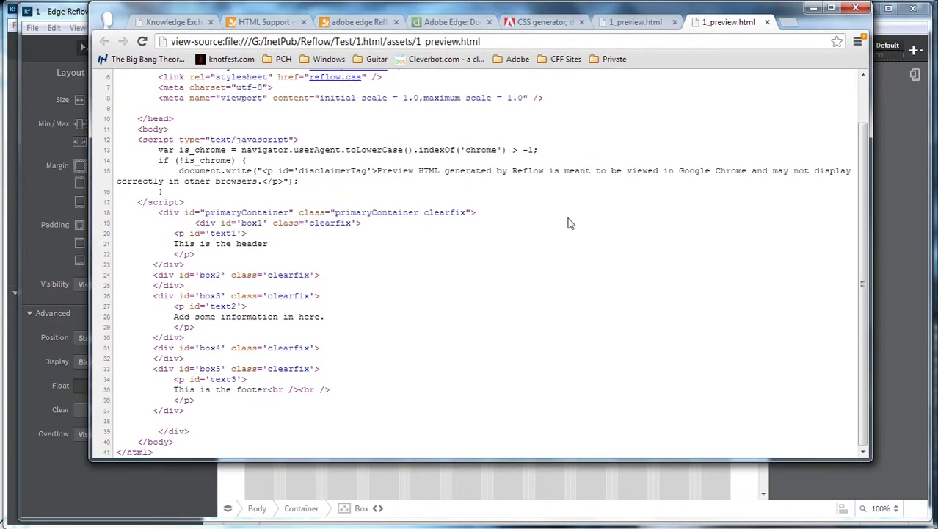
{"action": "scroll", "coordinate": [440, 309], "scroll_direction": "up", "scroll_amount": 1}
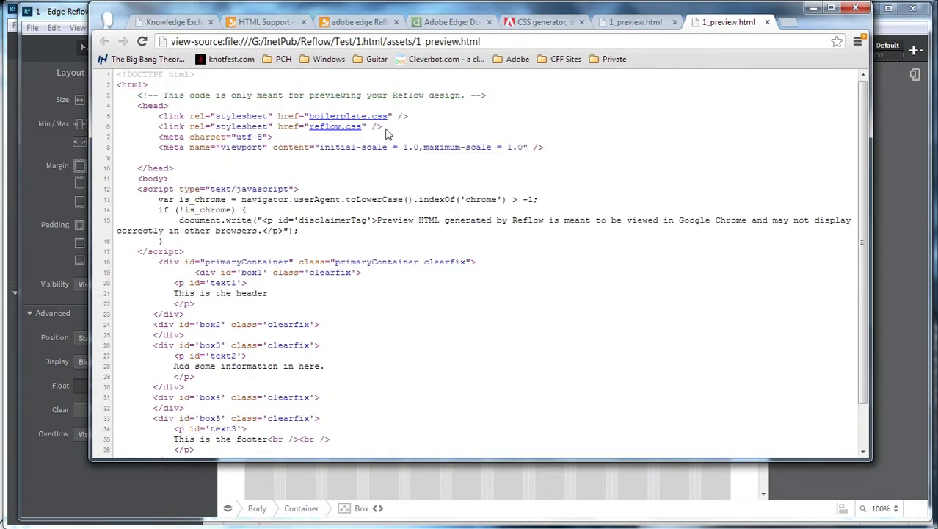
Open the linked reflow.css stylesheet from the page source in a separate tab and look at its opening rules.
{"action": "right_click", "coordinate": [342, 132]}
{"action": "left_click", "coordinate": [375, 136]}
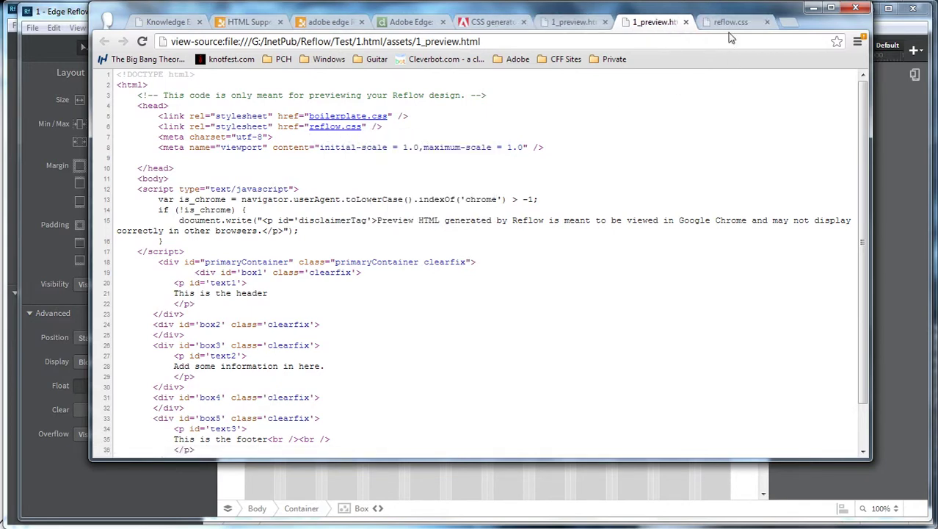
{"action": "left_click", "coordinate": [731, 23]}
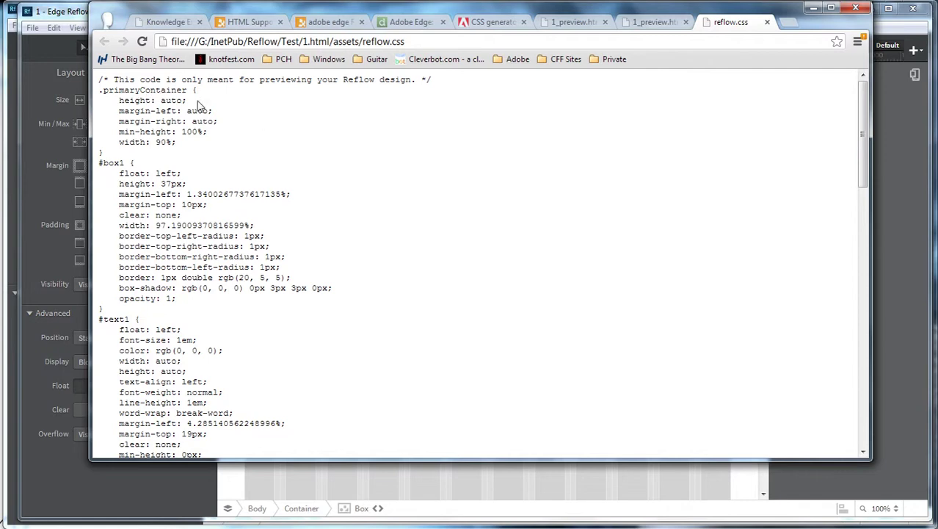
{"action": "scroll", "coordinate": [383, 149], "scroll_direction": "down", "scroll_amount": 3}
{"action": "scroll", "coordinate": [270, 121], "scroll_direction": "up", "scroll_amount": 3}
{"action": "left_click_drag", "start_coordinate": [376, 11], "coordinate": [736, 27]}
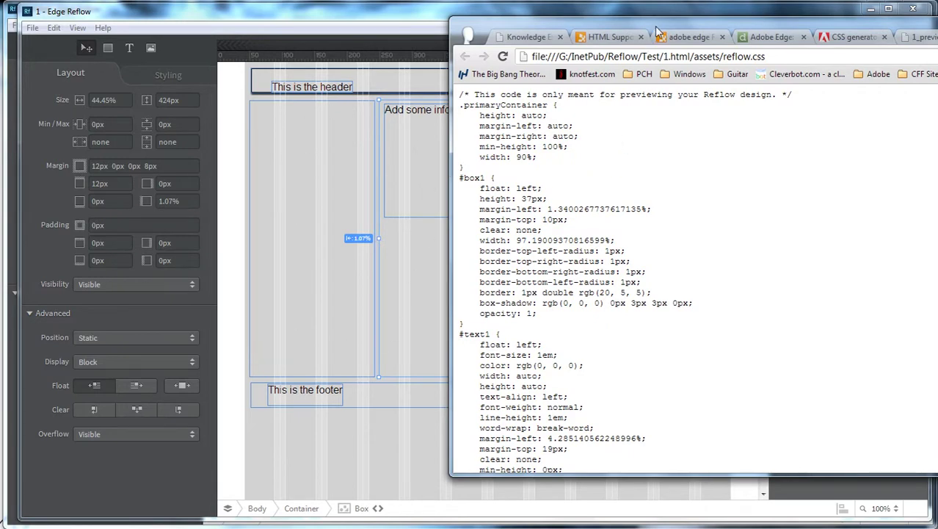
{"action": "left_click_drag", "start_coordinate": [657, 33], "coordinate": [319, 30]}
Read through the box and text rules in reflow.css down to #text2 and return to the beginning of the file.
{"action": "scroll", "coordinate": [527, 215], "scroll_direction": "down", "scroll_amount": 8}
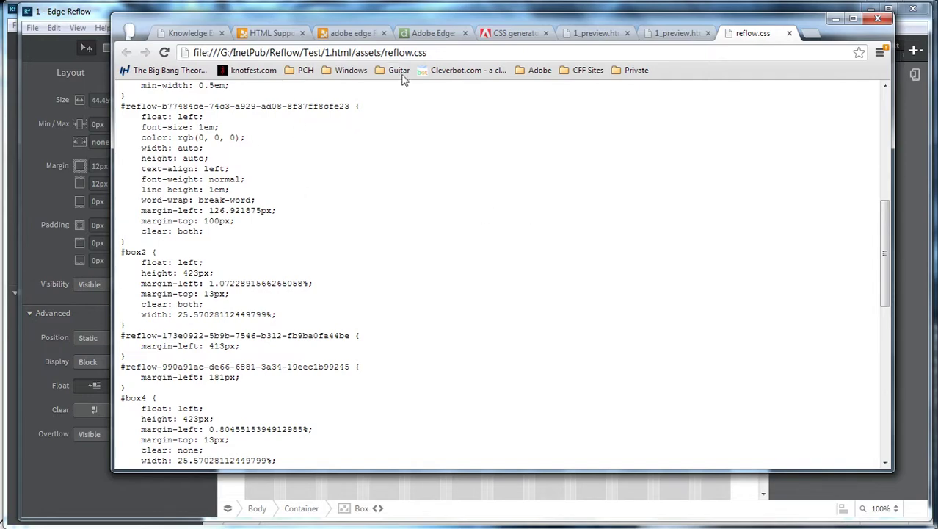
{"action": "left_click_drag", "start_coordinate": [390, 22], "coordinate": [415, 432]}
{"action": "left_click_drag", "start_coordinate": [428, 481], "coordinate": [470, 187]}
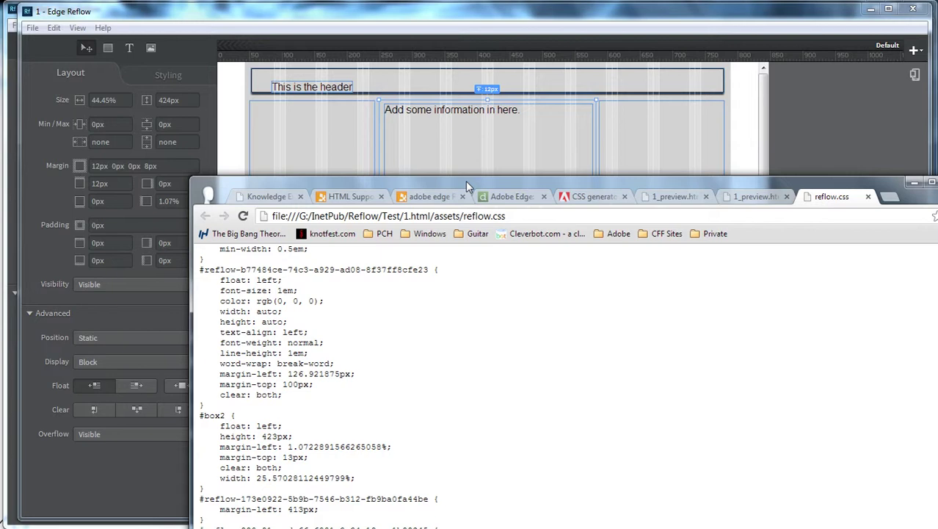
{"action": "left_click_drag", "start_coordinate": [465, 181], "coordinate": [405, 30]}
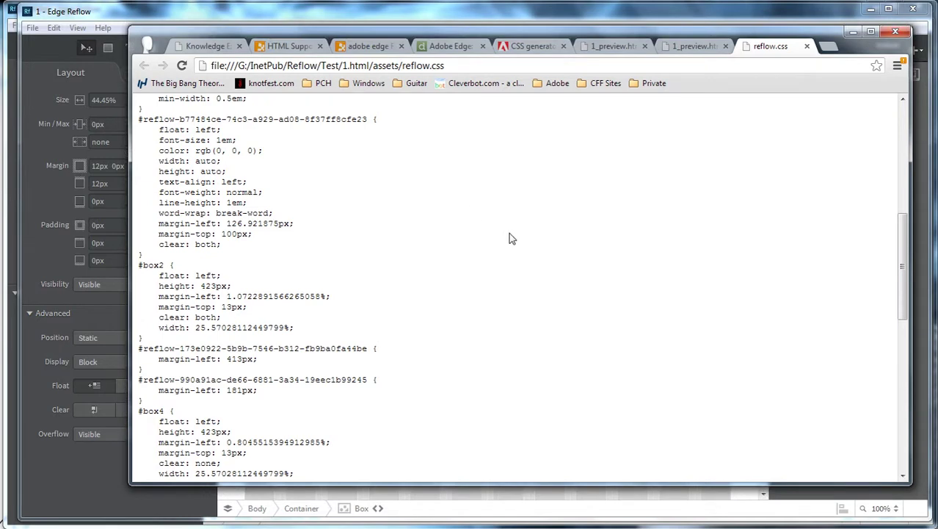
{"action": "scroll", "coordinate": [553, 238], "scroll_direction": "down", "scroll_amount": 10}
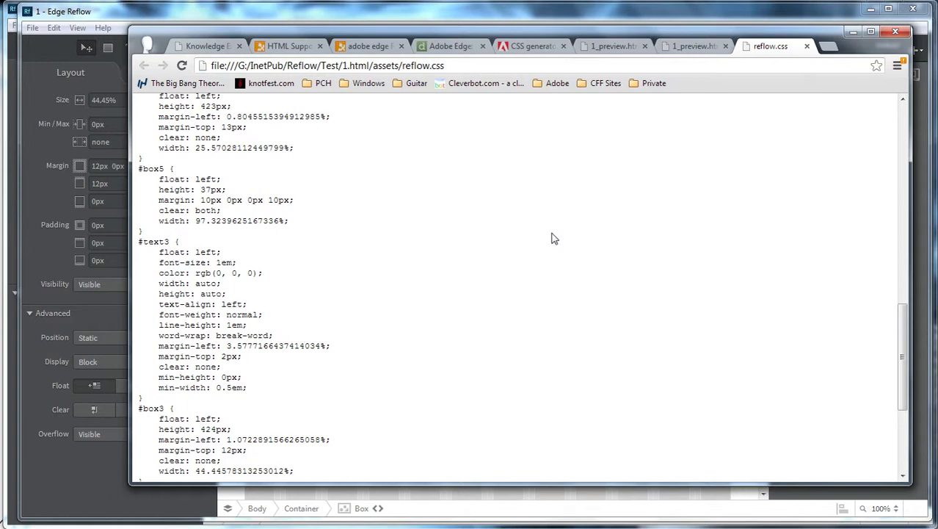
{"action": "scroll", "coordinate": [684, 258], "scroll_direction": "down", "scroll_amount": 3}
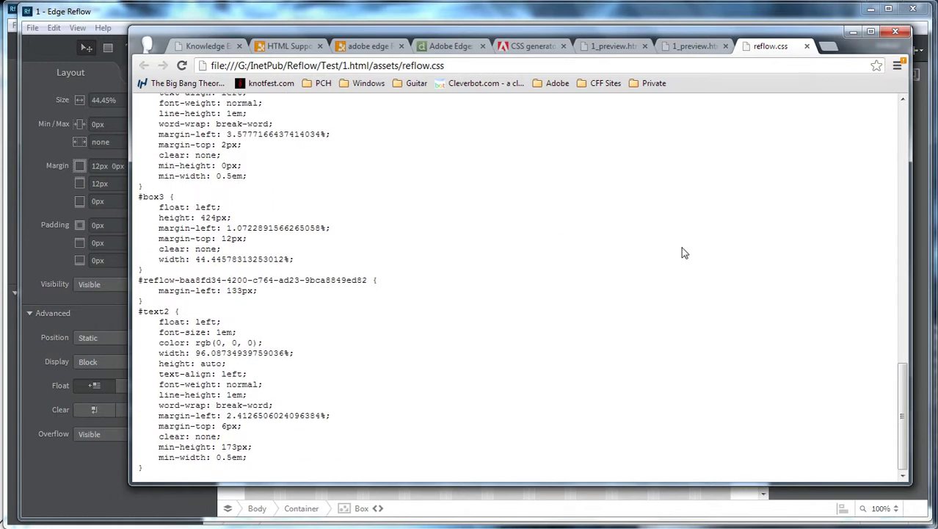
{"action": "scroll", "coordinate": [681, 253], "scroll_direction": "up", "scroll_amount": 10}
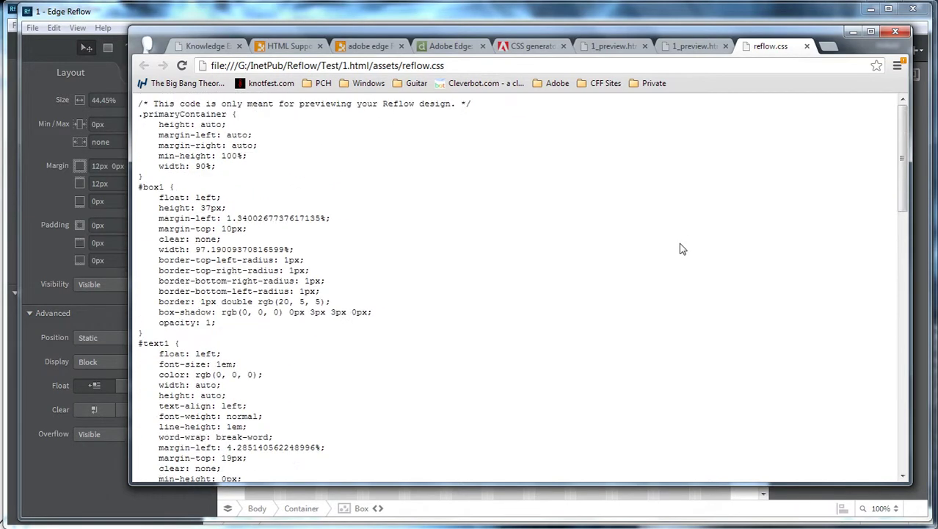
Revisit the preview source, switch back to Edge Reflow, and view the Position options for the selected middle box.
{"action": "left_click", "coordinate": [690, 47]}
{"action": "left_click_drag", "start_coordinate": [670, 31], "coordinate": [768, 28]}
{"action": "left_click", "coordinate": [462, 25]}
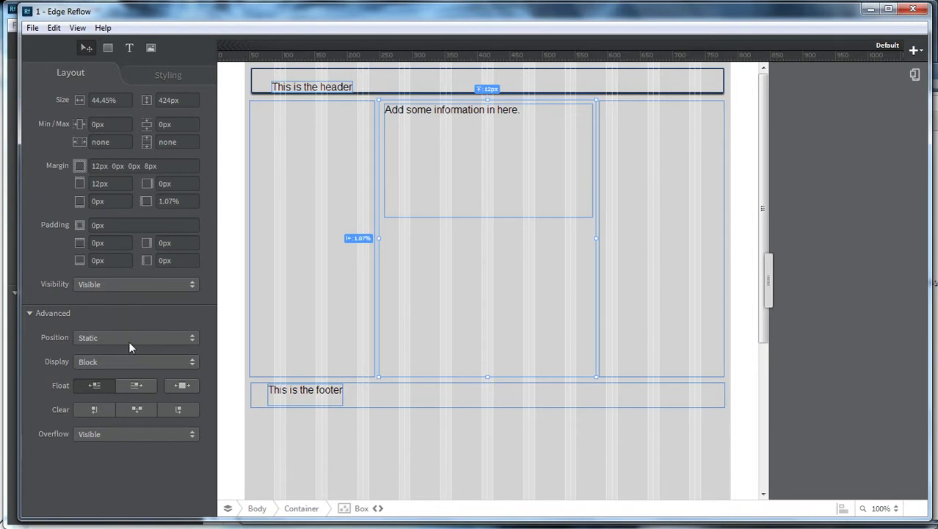
{"action": "left_click", "coordinate": [194, 340]}
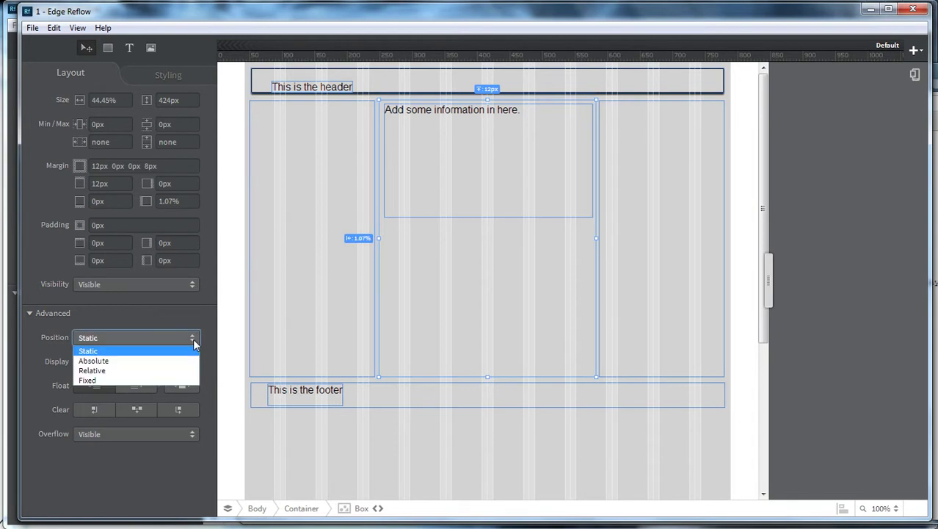
{"action": "left_click", "coordinate": [187, 314]}
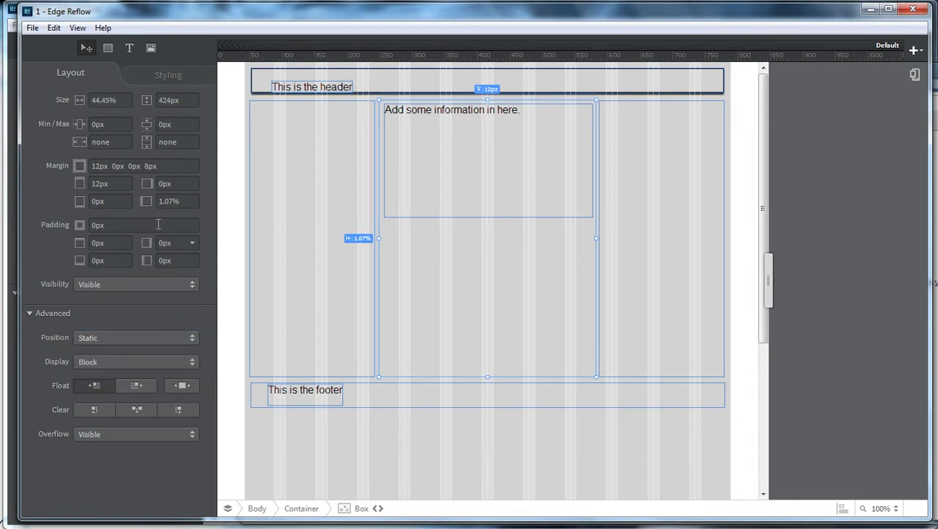